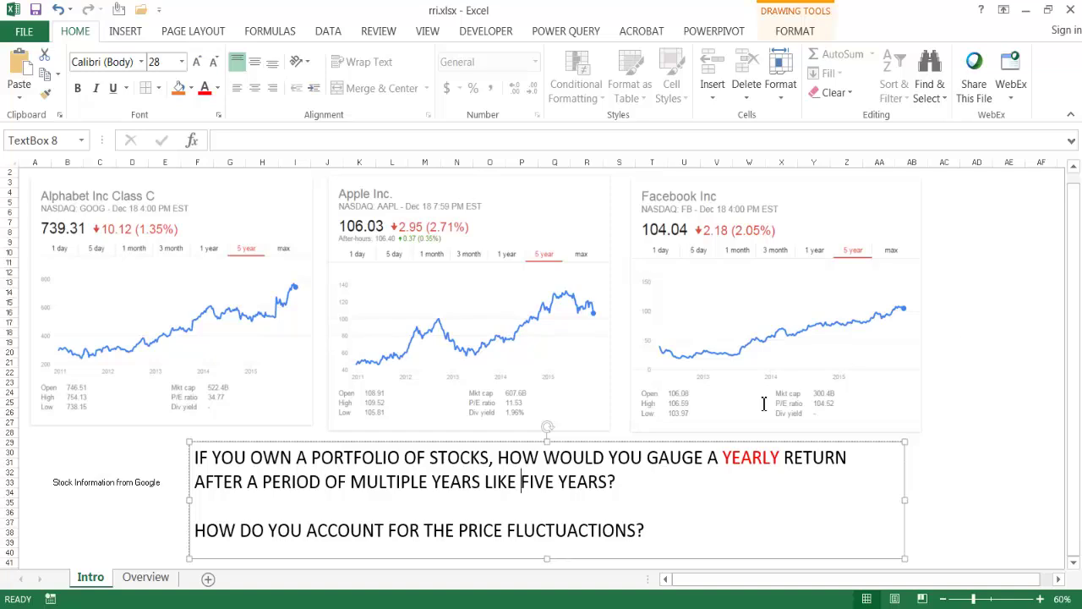
- On the Overview sheet, enter 10000 as the Beginning Value in M3 and 126000 as the Ending Value in M4
click(157, 582)
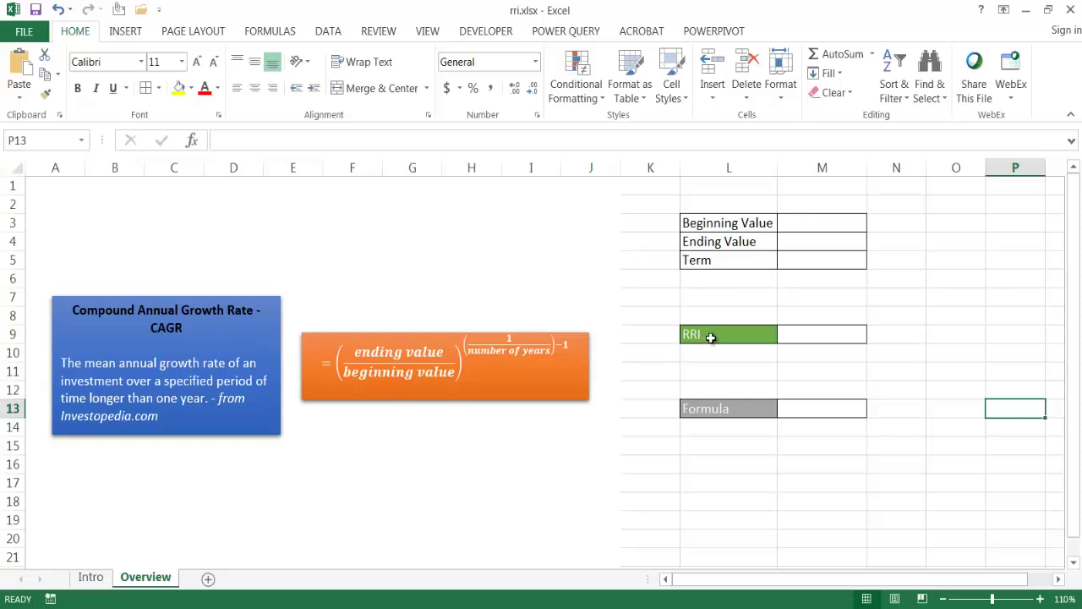
click(822, 224)
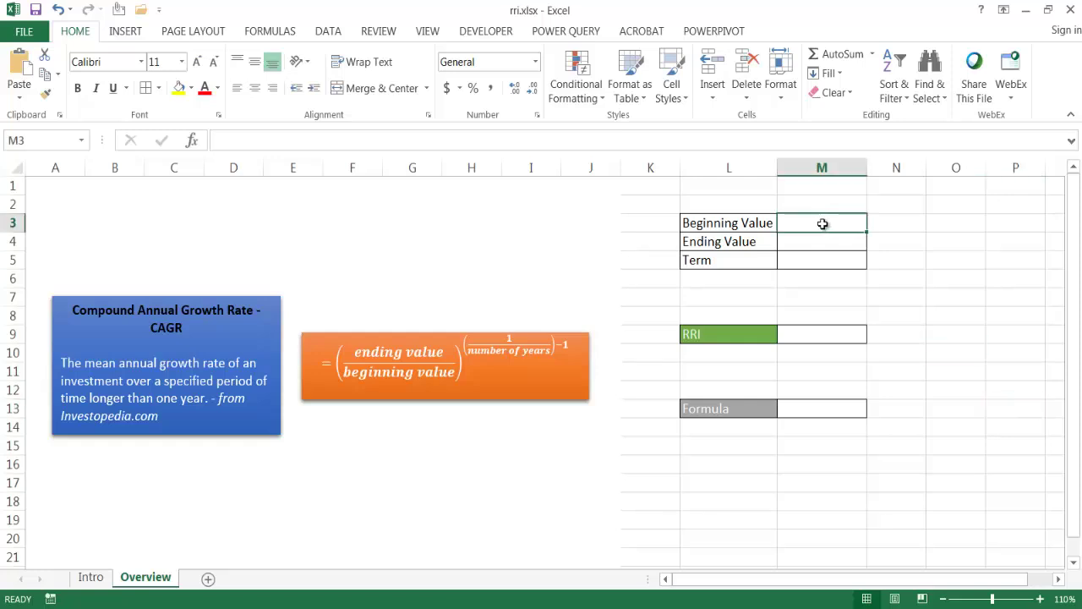
text(10000)
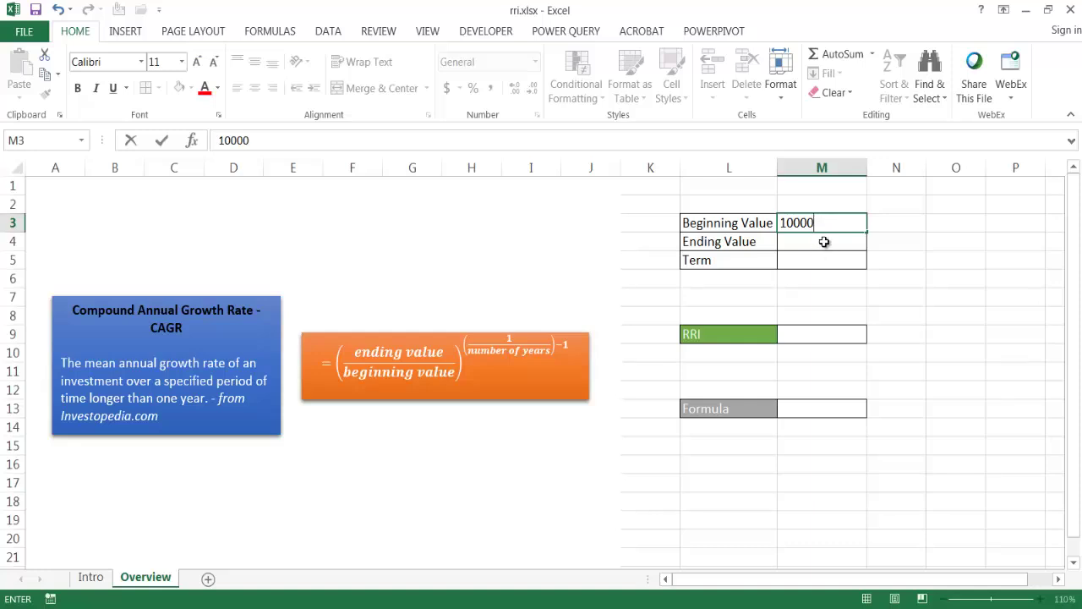
click(824, 242)
text(126000)
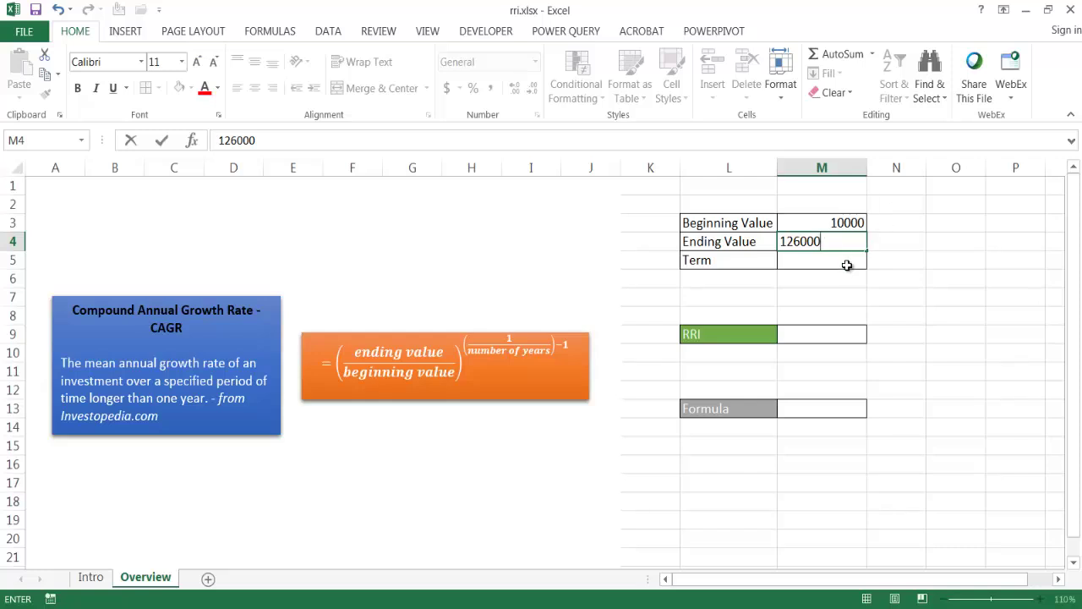
click(847, 264)
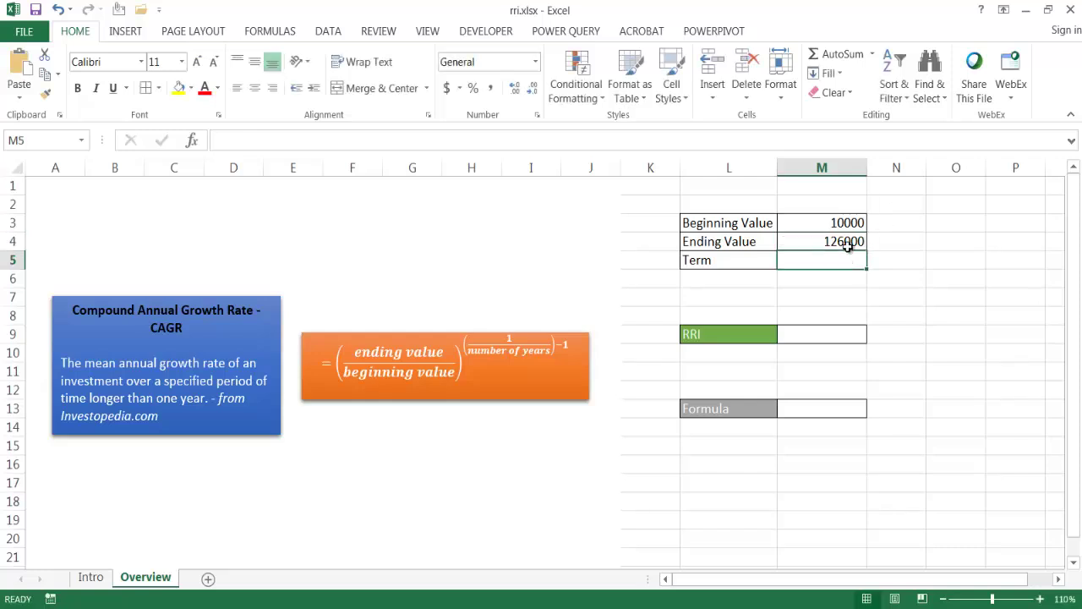
- Correct the Ending Value in M4 to 12600 and enter 5 as the Term in M5
click(841, 242)
click(275, 143)
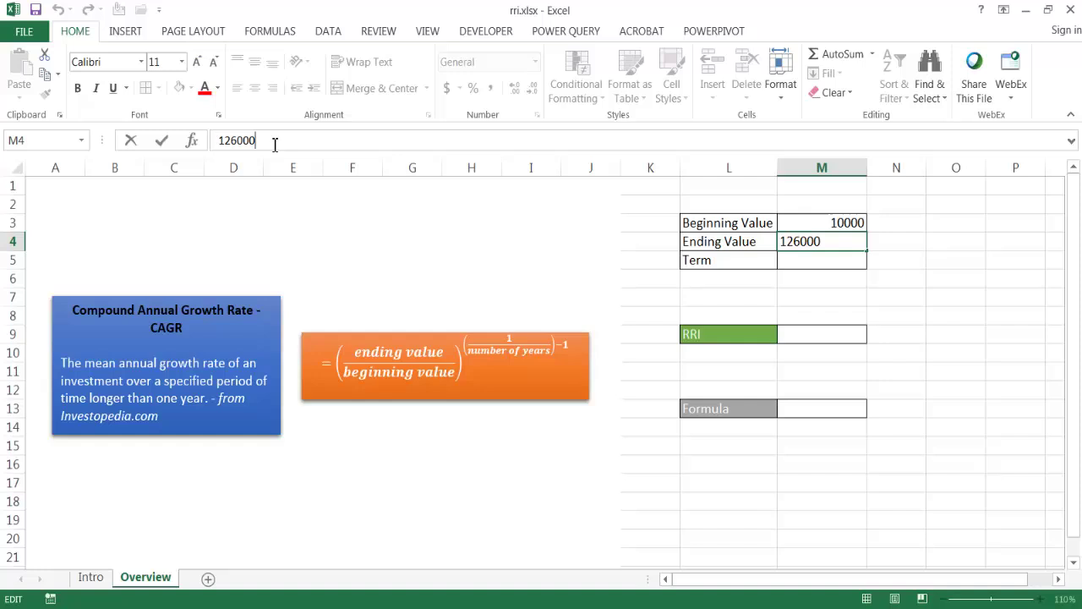
key(BackSpace)
key(Return)
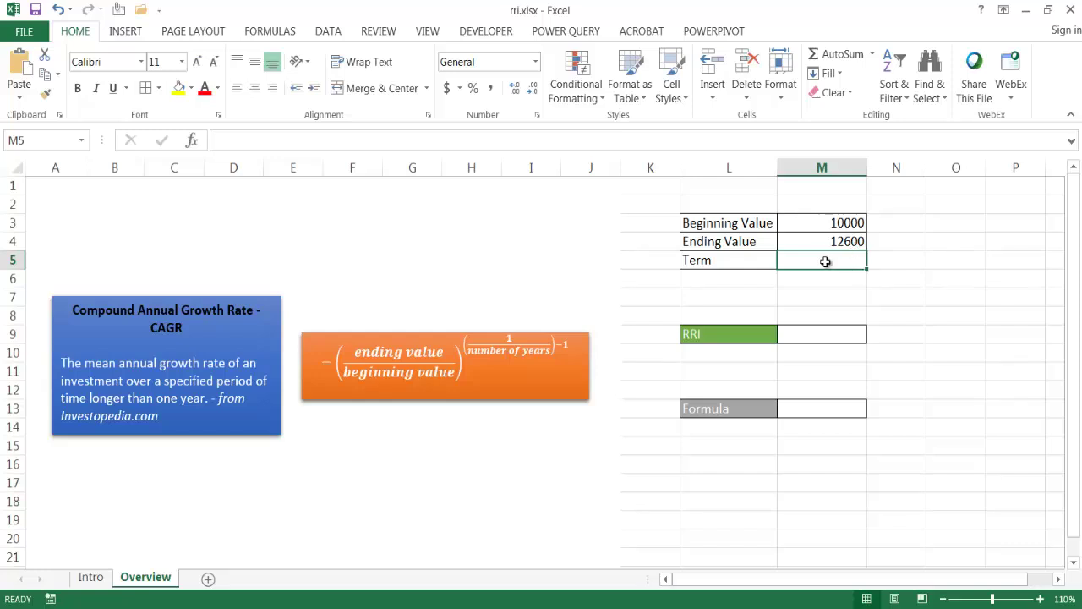
text(5)
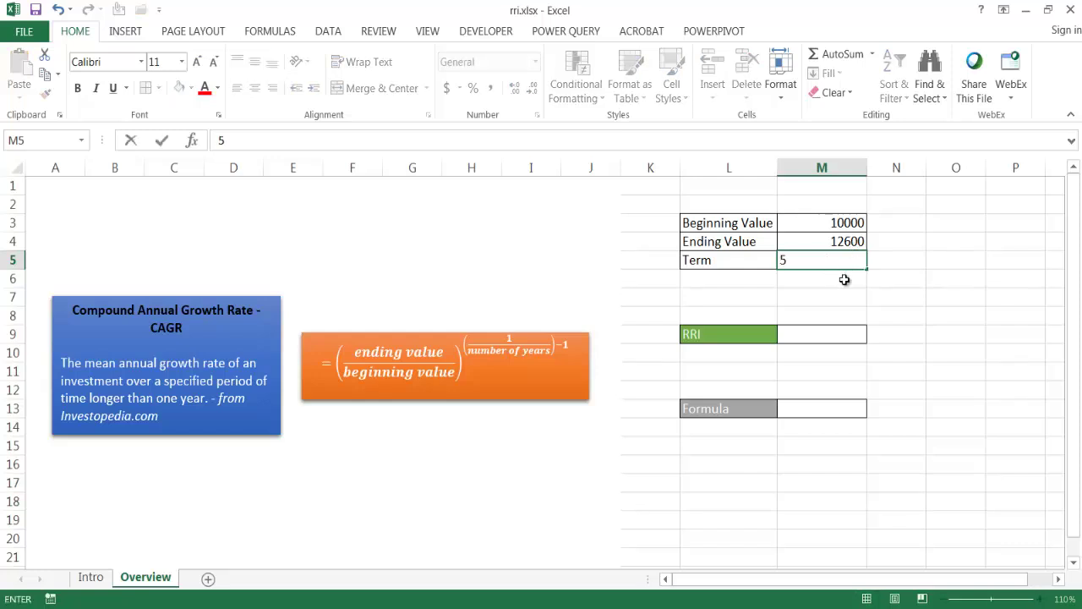
click(914, 302)
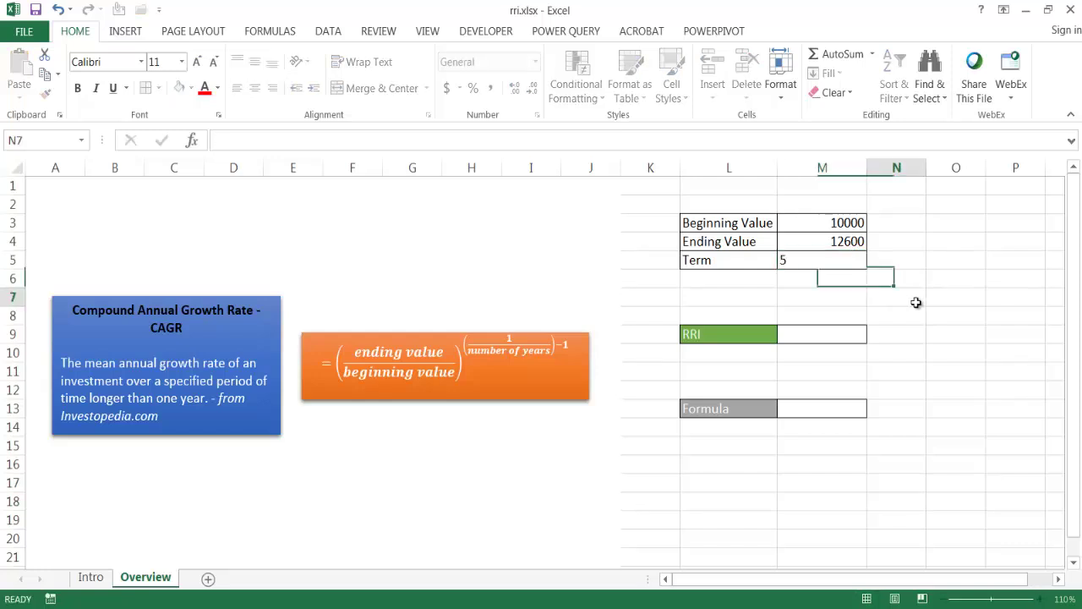
- Calculate the equivalent growth rate in the RRI cell M9 with the formula =RRI(M5,M3,M4)
click(797, 334)
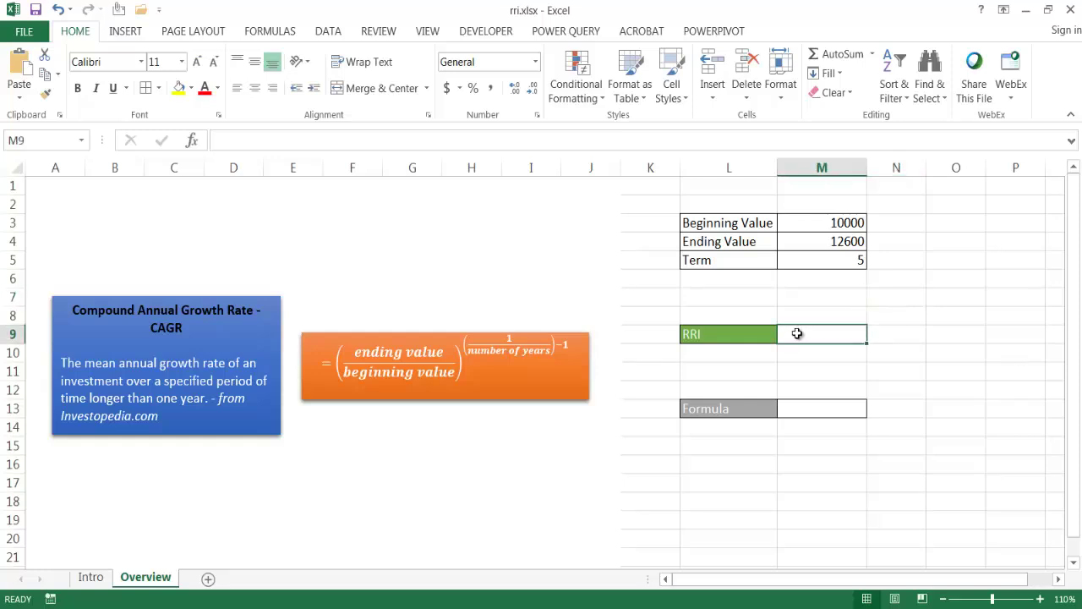
text(=rri)
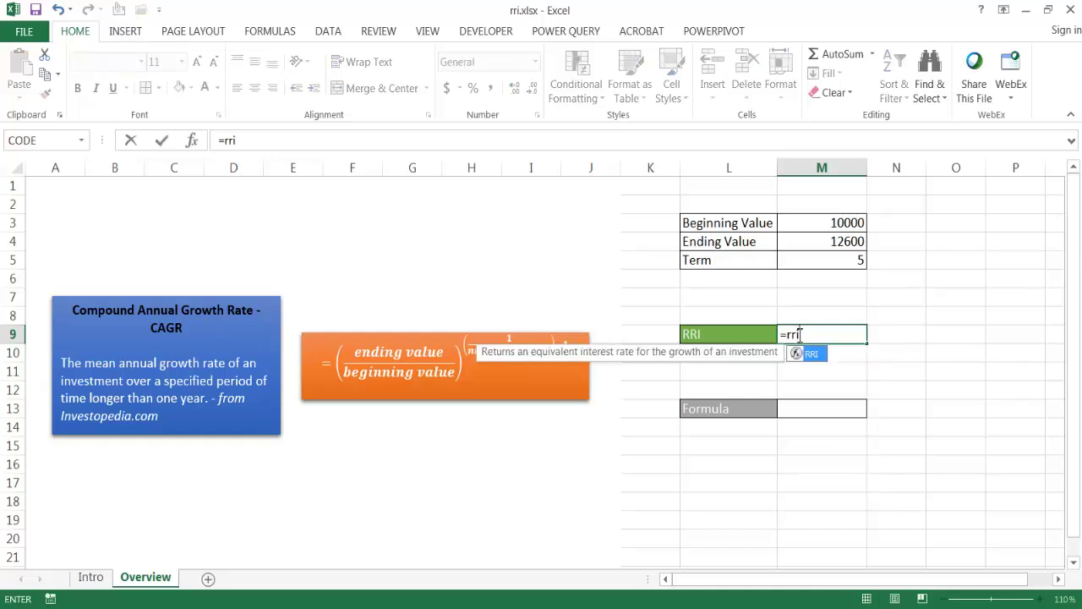
key(Tab)
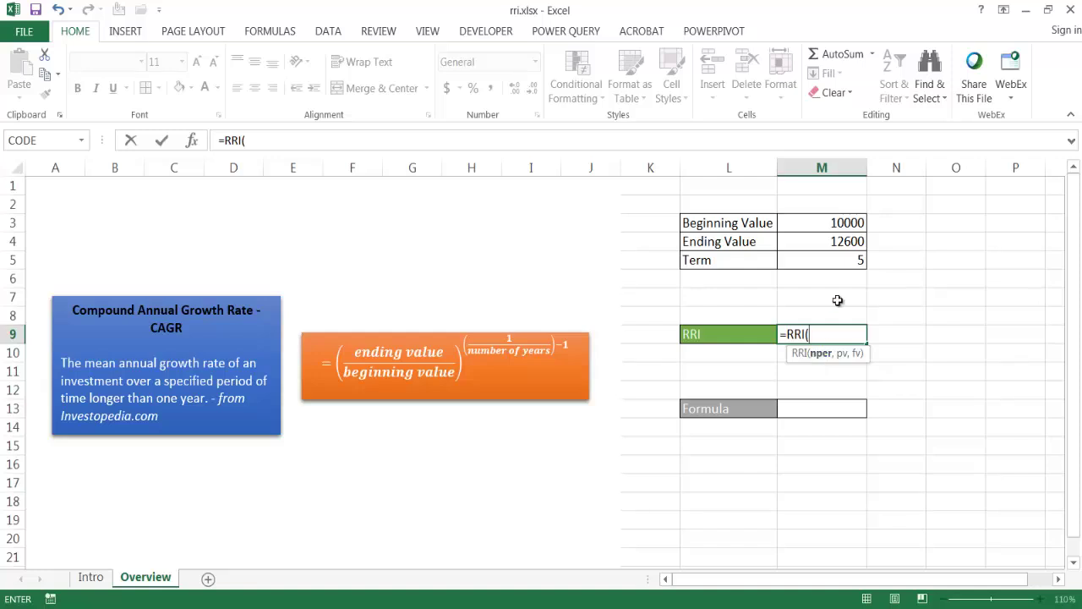
click(839, 261)
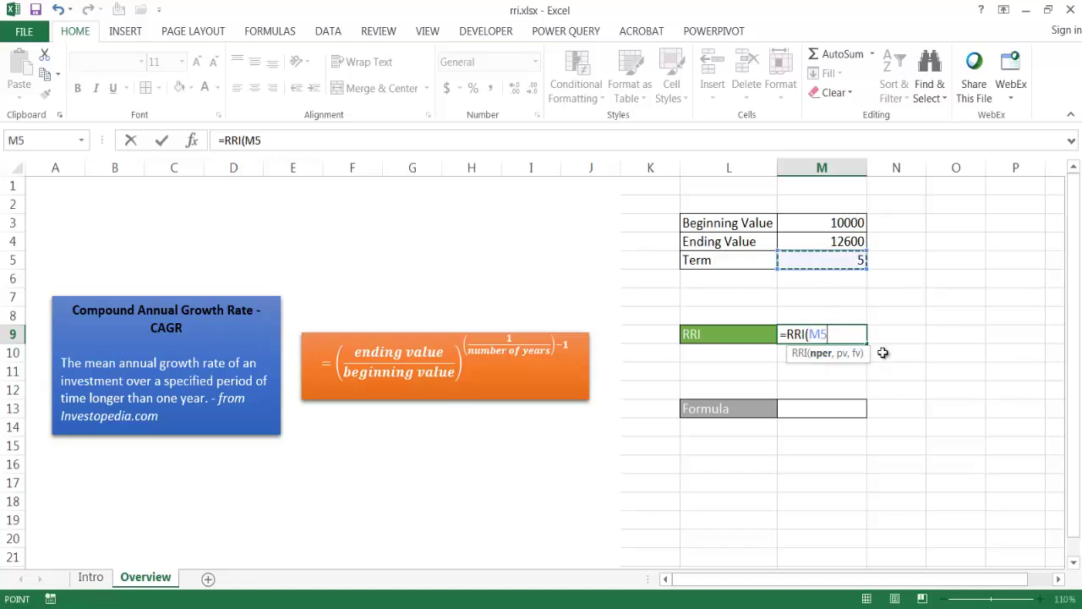
text(,)
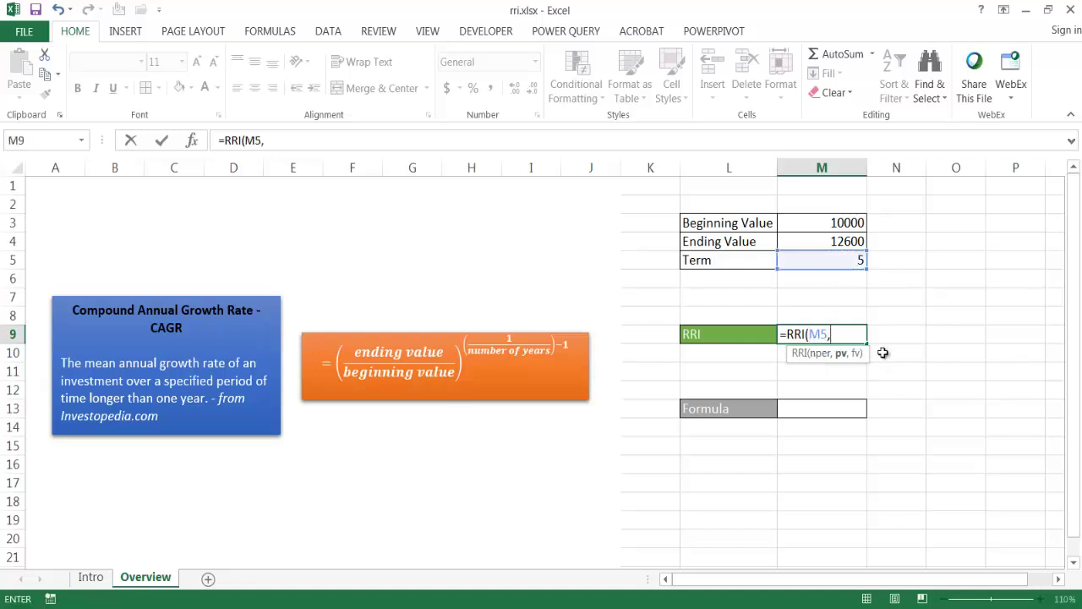
click(808, 220)
text(,)
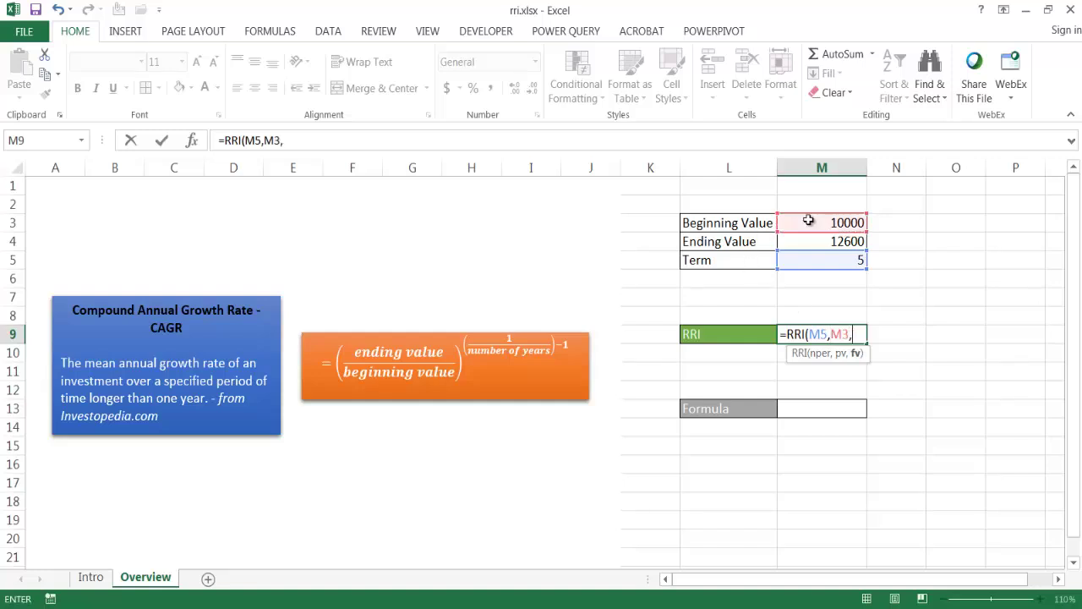
click(811, 242)
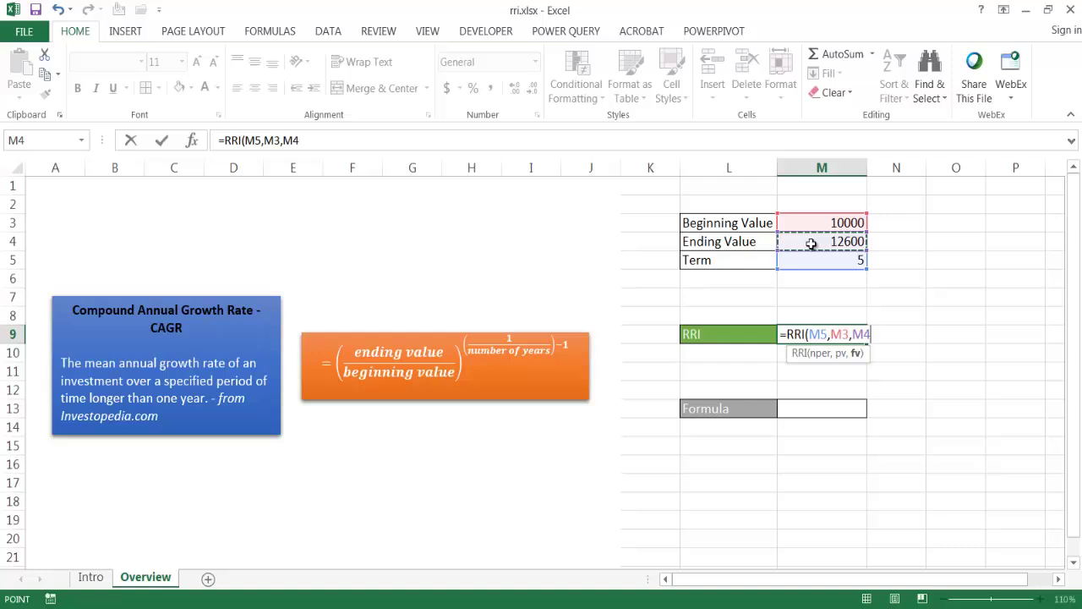
key(Return)
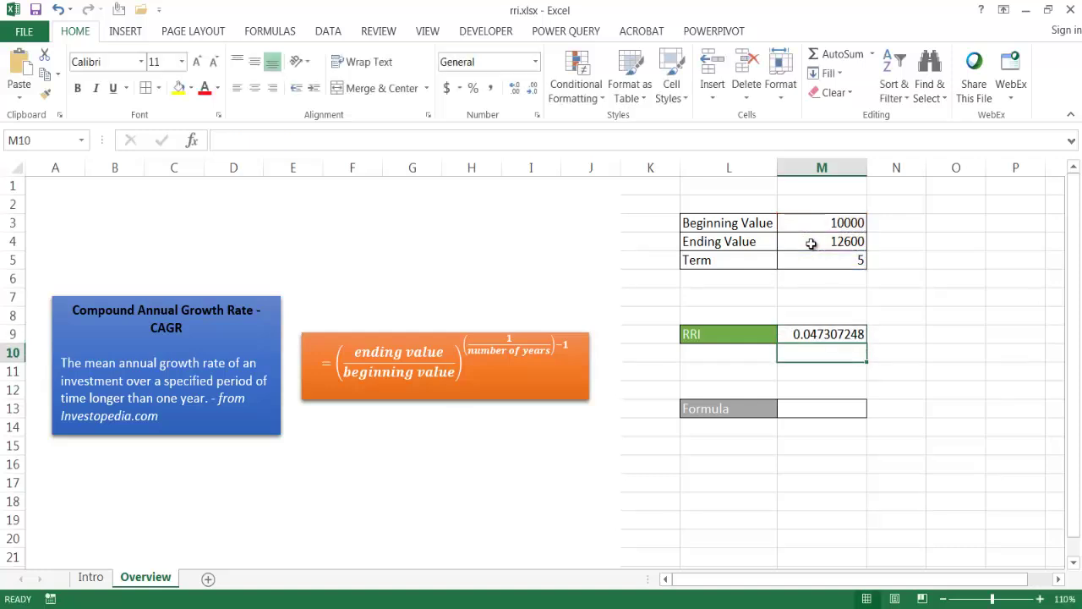
- Format the RRI result in M9 as a percentage with two decimal places
click(810, 332)
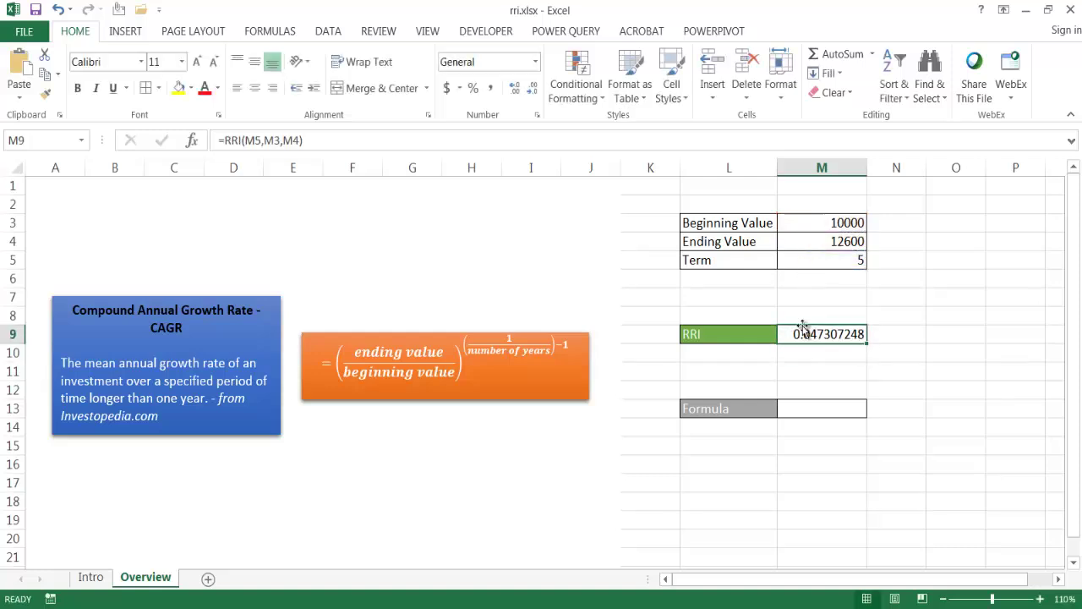
click(472, 87)
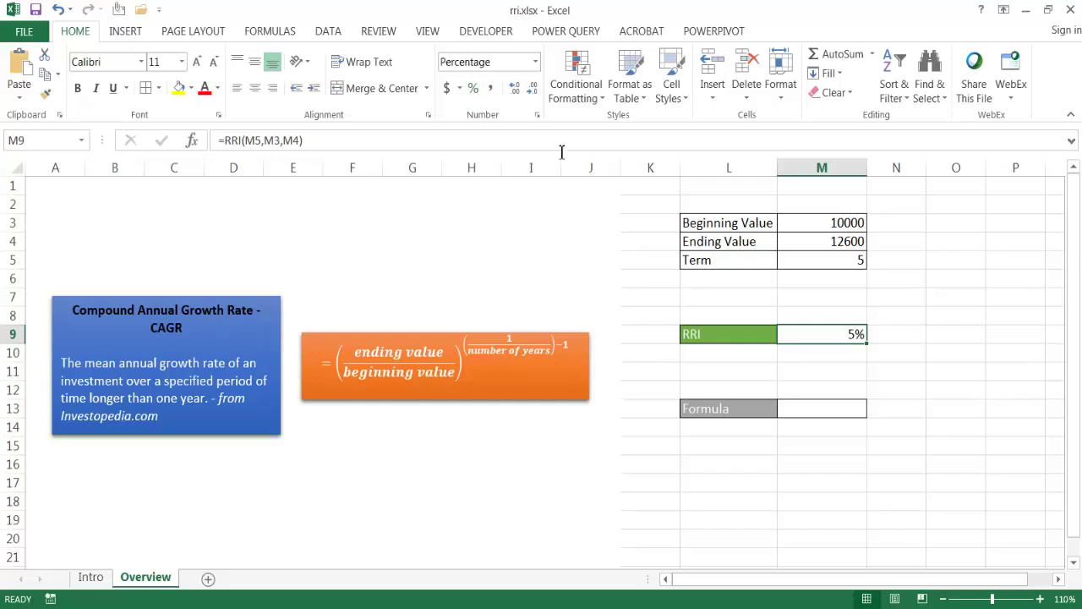
click(513, 87)
click(514, 88)
- Begin the manual CAGR formula in M13 with the bracketed ratio of ending to beginning value, =(M4/M3)
click(811, 409)
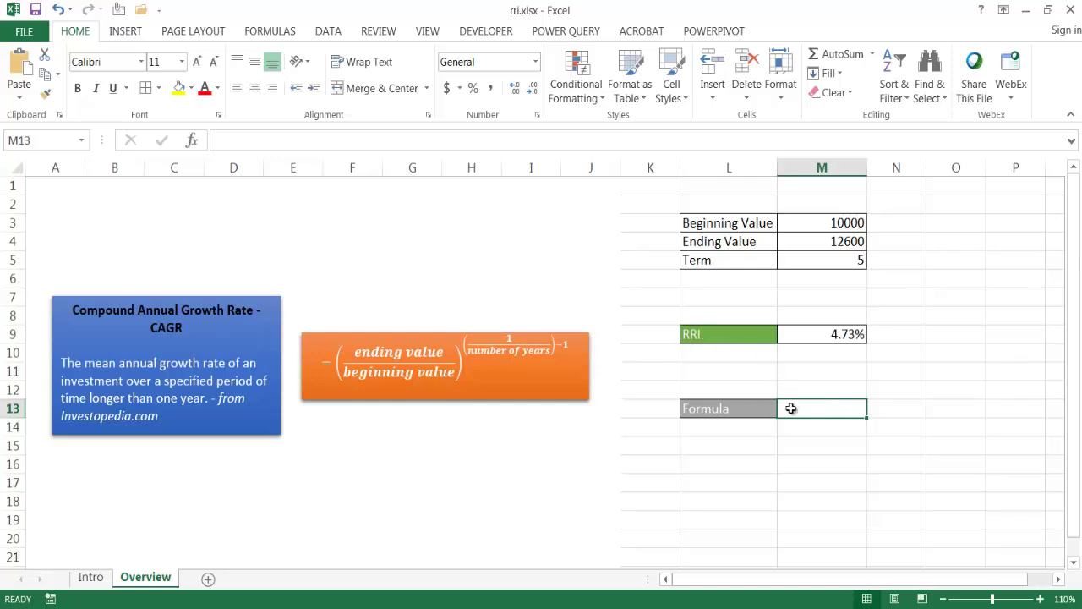
text(=)
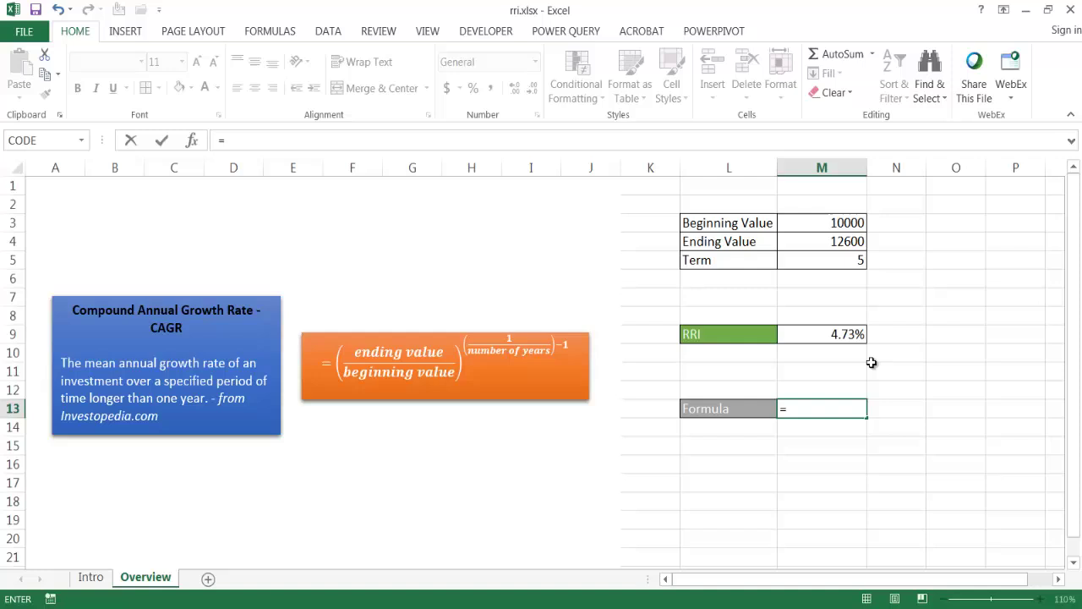
click(823, 241)
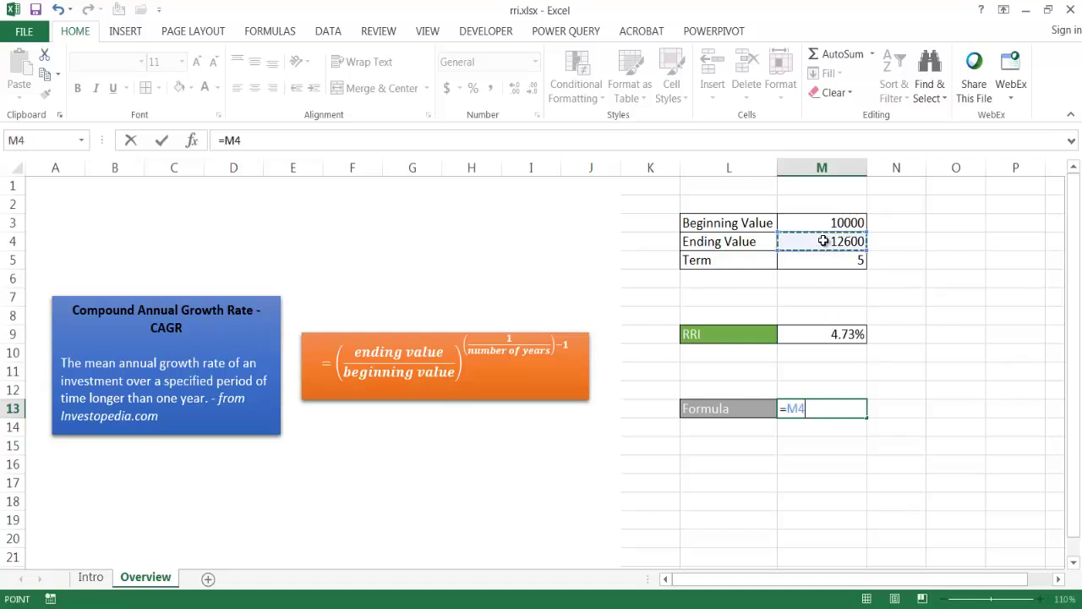
text(/)
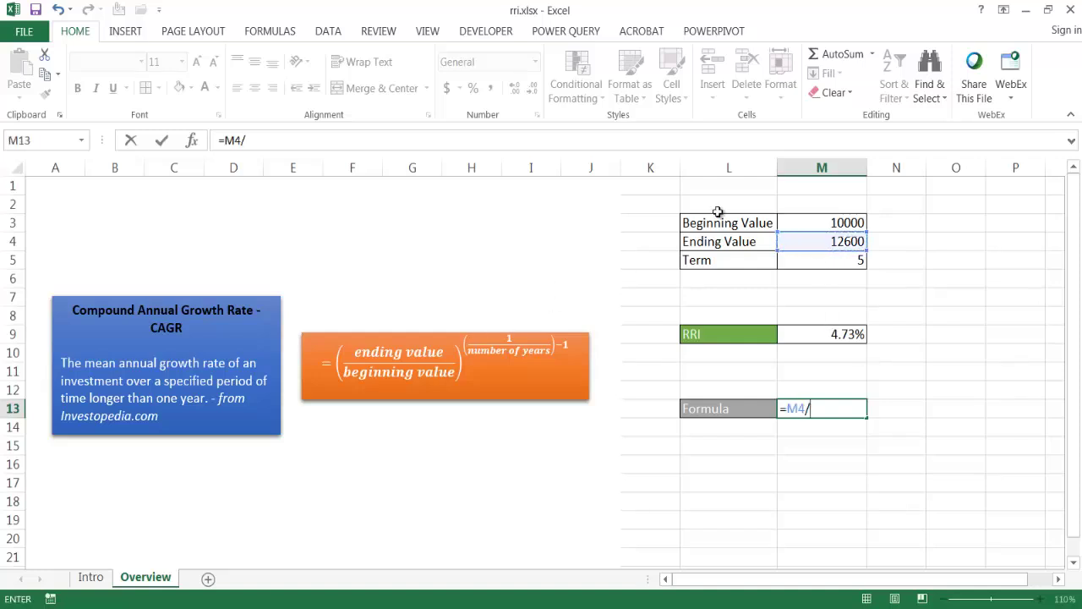
click(826, 221)
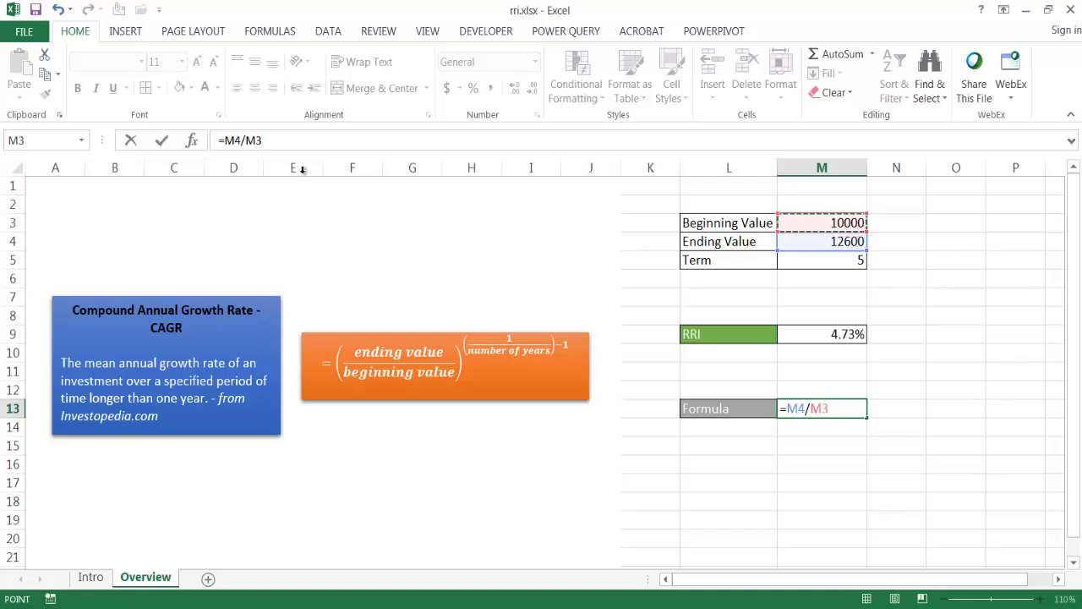
click(280, 138)
text())
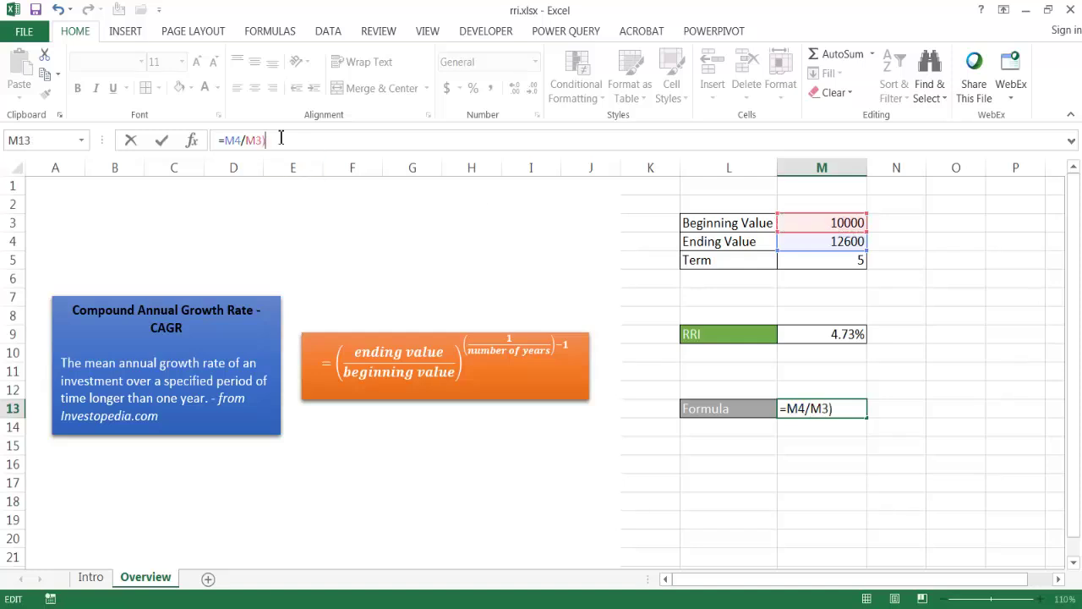
click(226, 142)
text(()
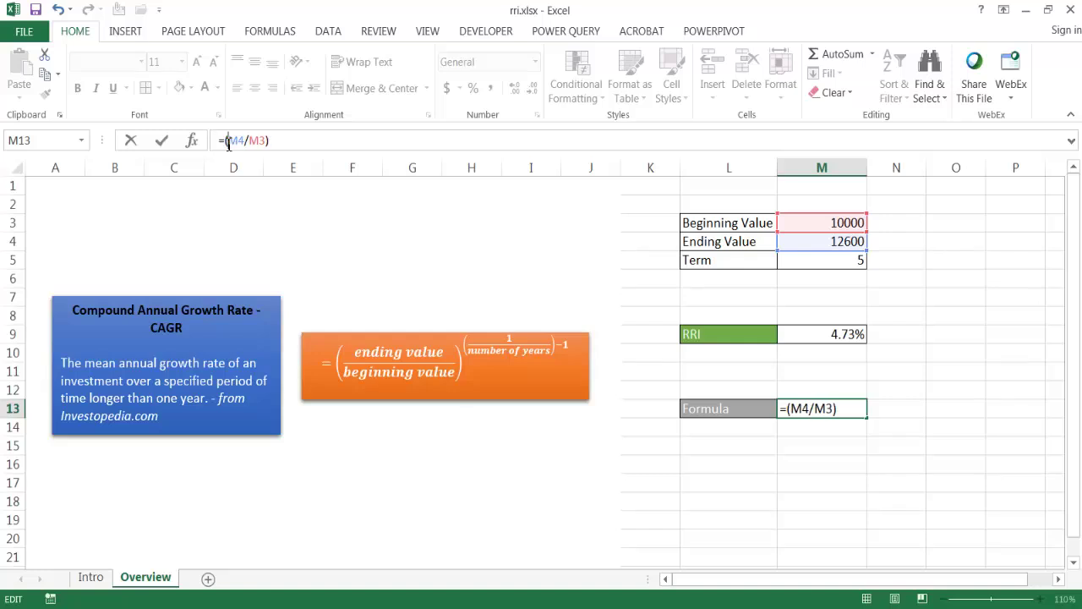
- Complete the M13 formula by raising the ratio to one over the term and subtracting 1, giving =(M4/M3)^(1/M5)-1
click(290, 142)
text(^()
text(1/)
click(841, 264)
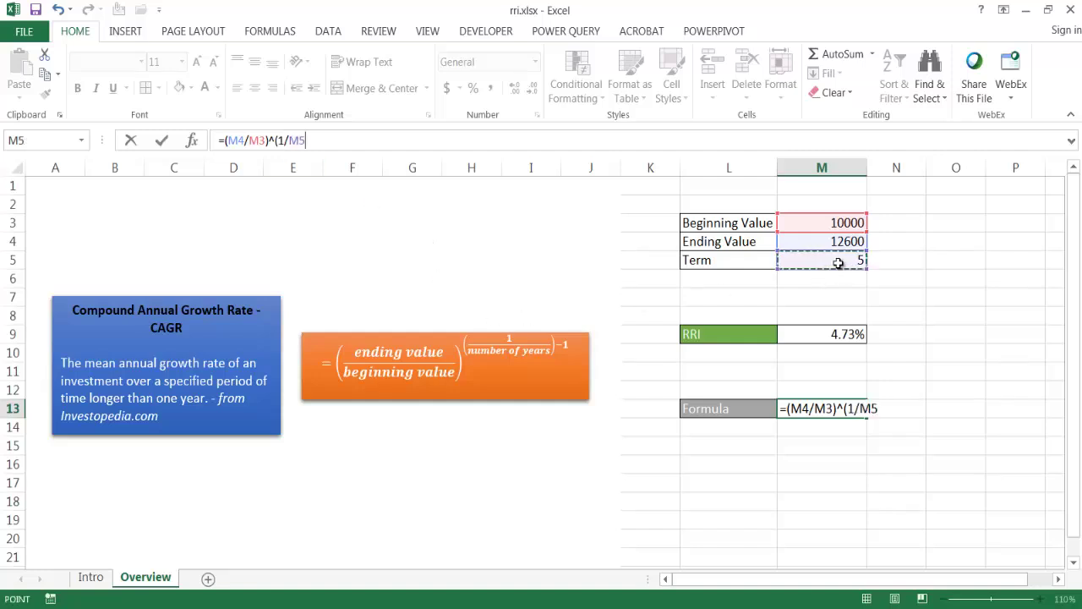
text()-1)
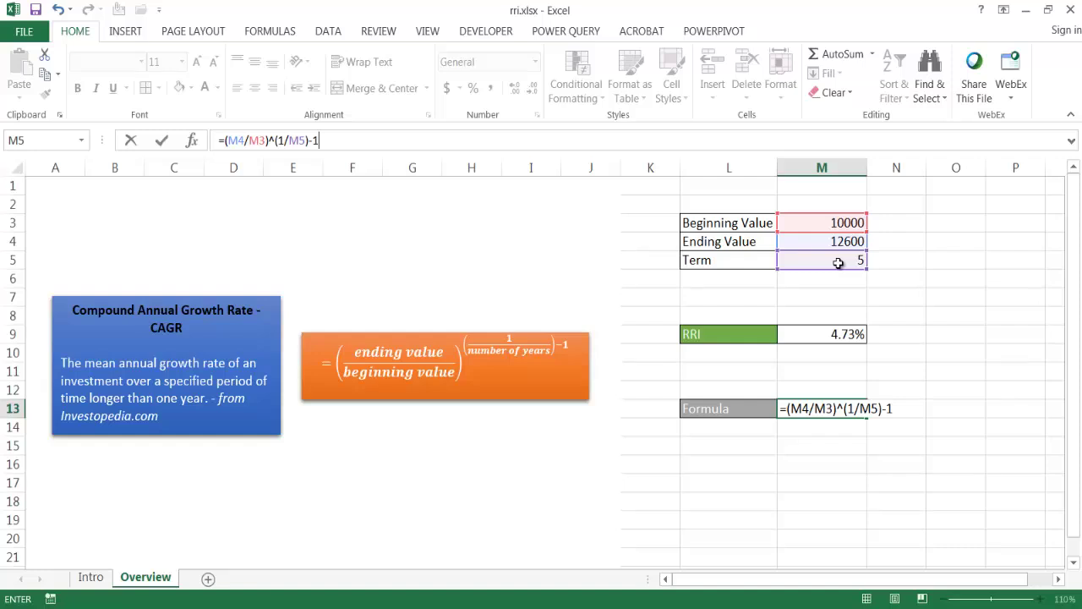
key(Return)
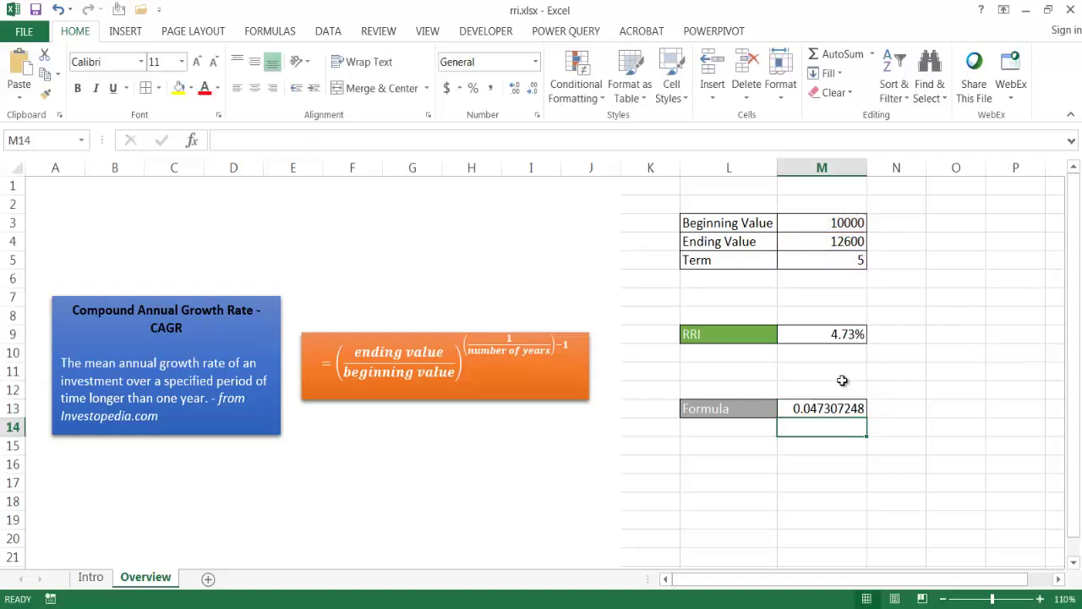
- Format the manual formula's result in M13 as a percentage with two decimal places
click(817, 406)
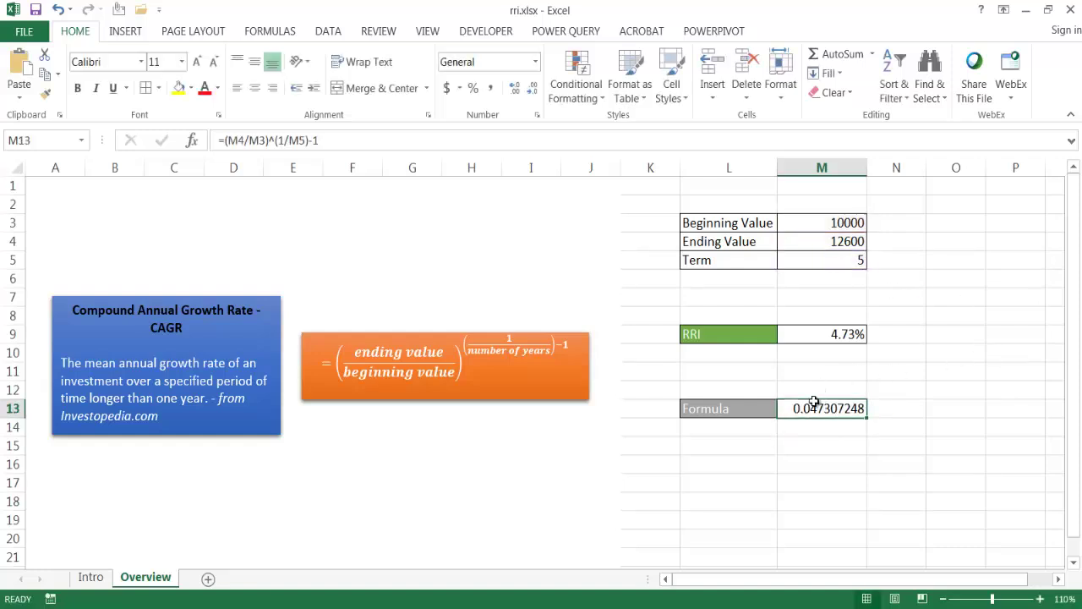
click(474, 93)
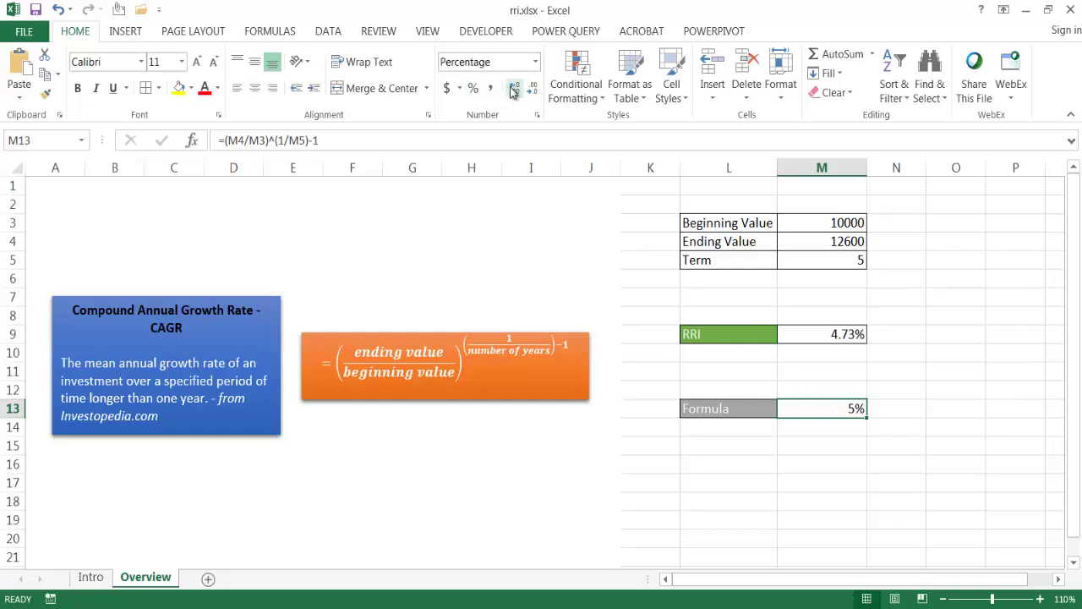
click(513, 90)
click(513, 89)
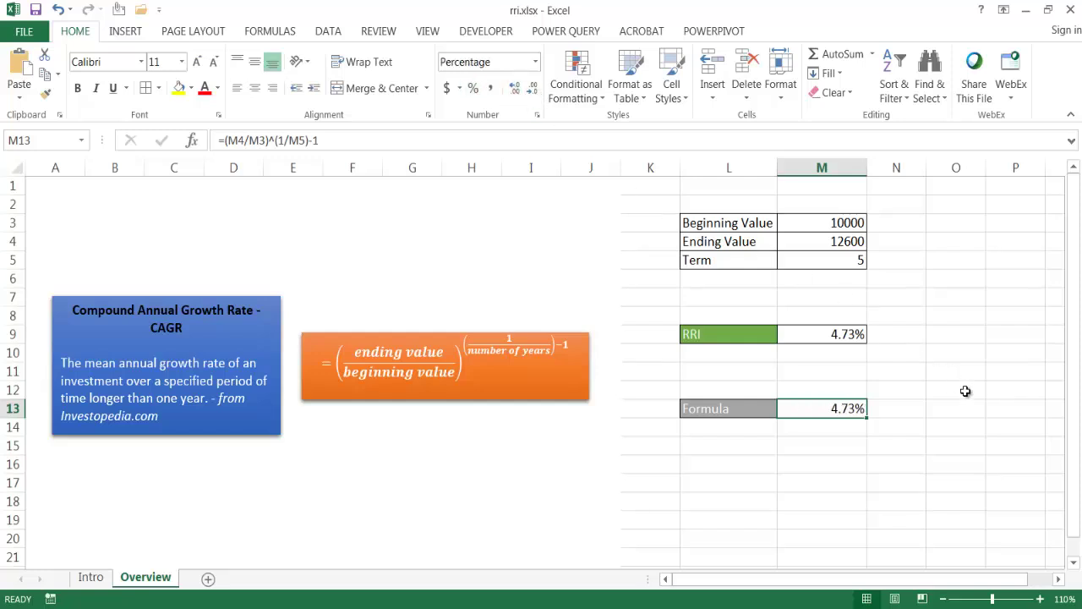